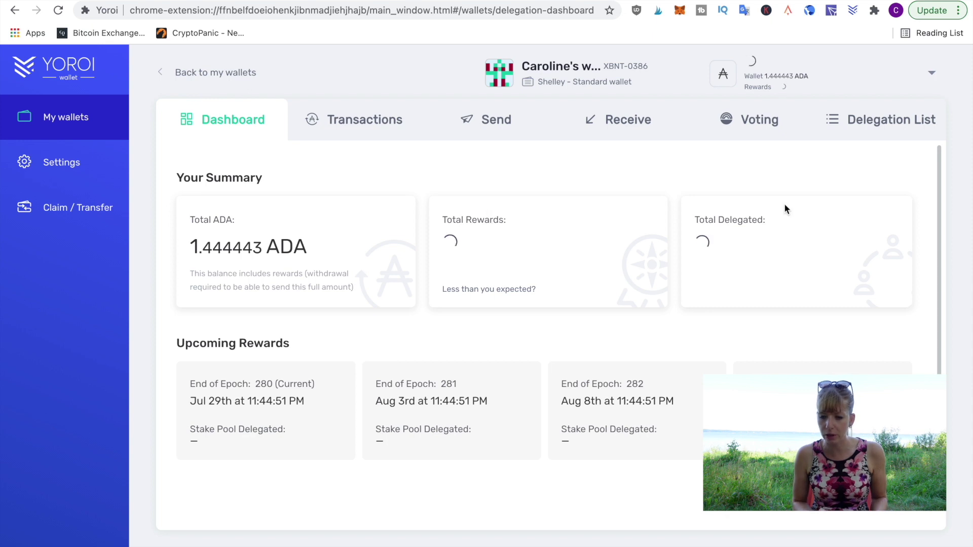
Browse the Delegation List of stake pools, then go back to My wallets
left_click(879, 119)
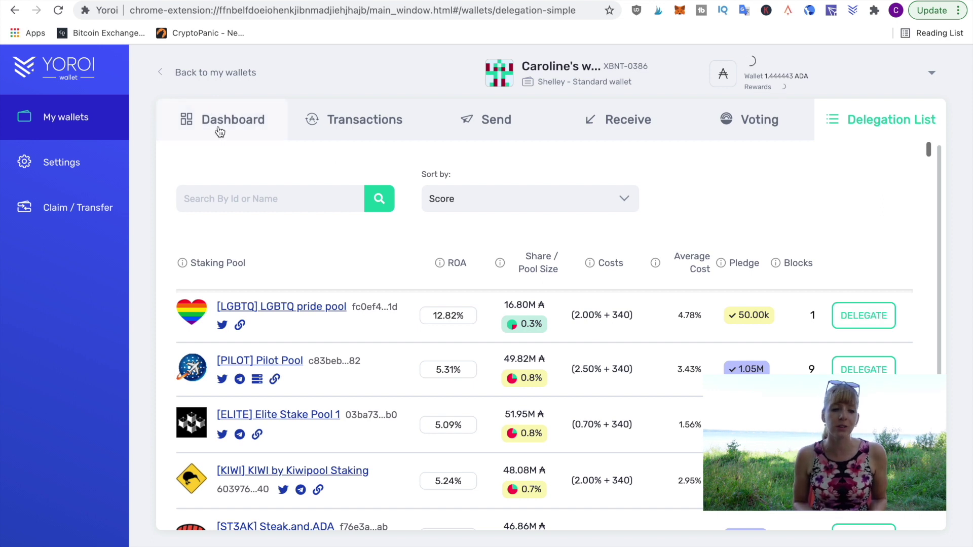
left_click(210, 74)
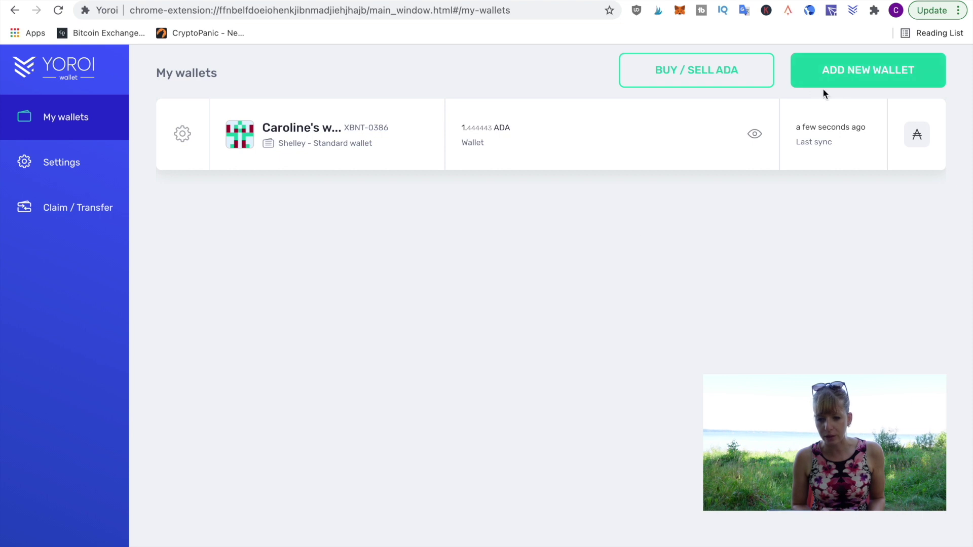
Add a standard Cardano wallet named Second Wallet with a confirmed spending password
left_click(847, 81)
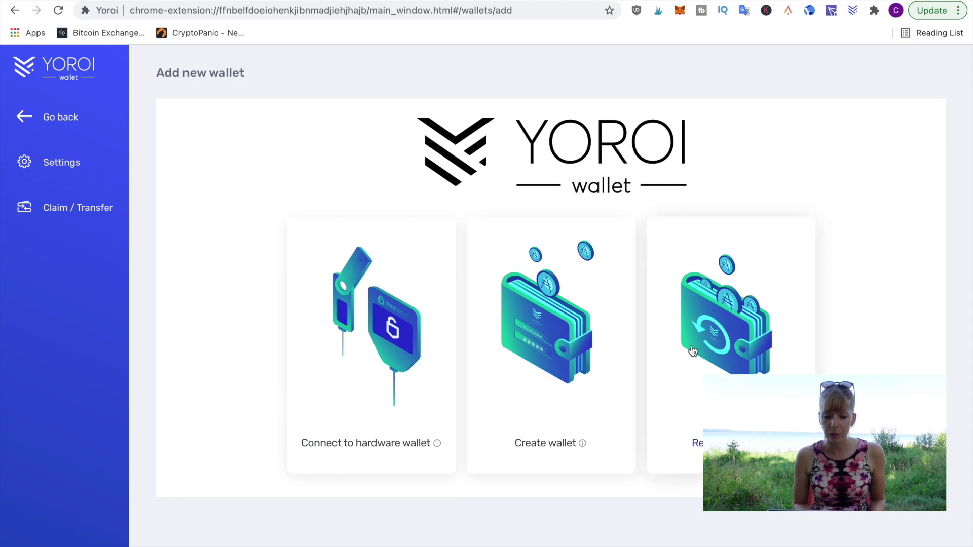
left_click(540, 352)
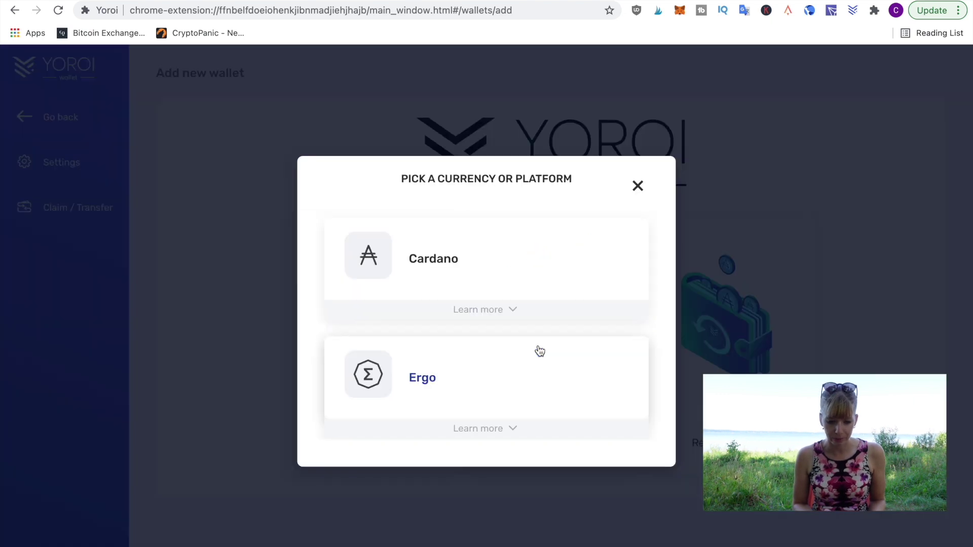
left_click(463, 274)
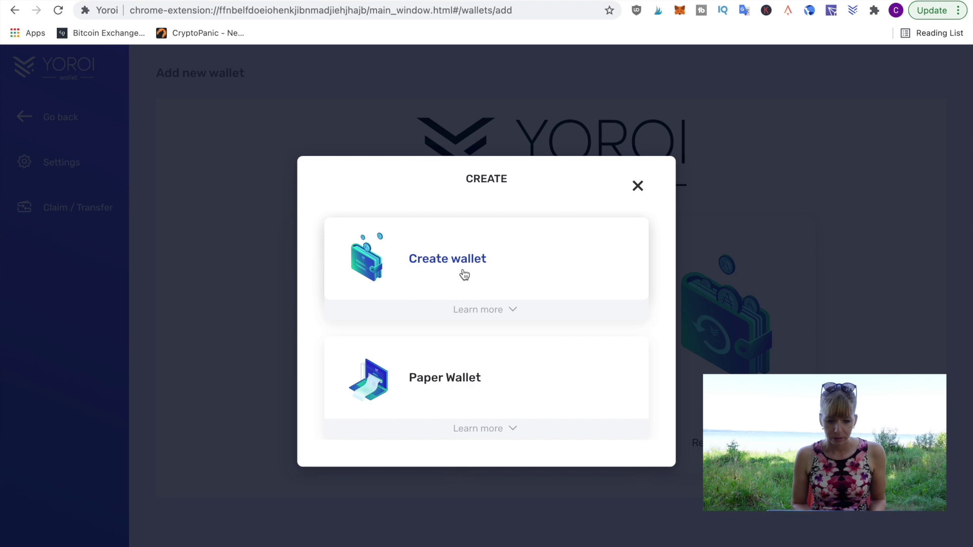
left_click(465, 274)
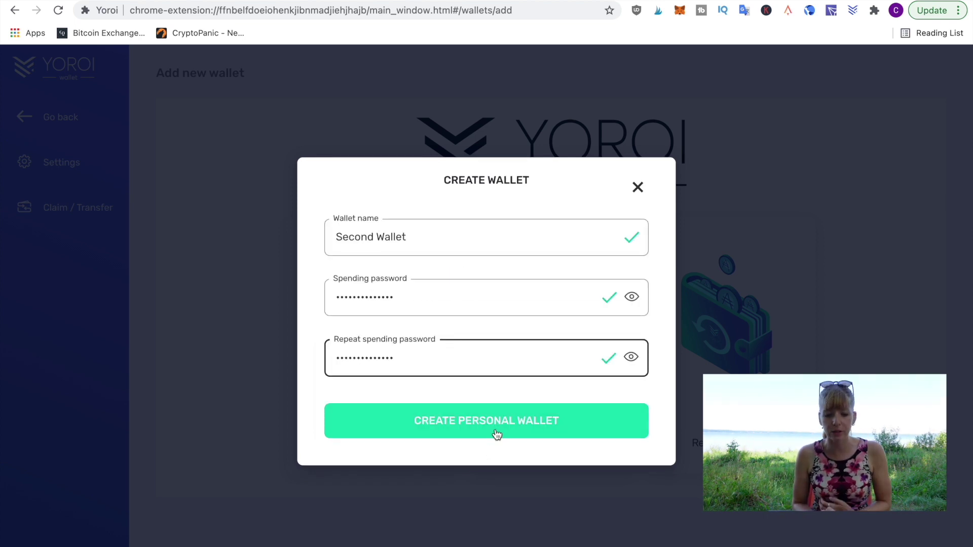
left_click(495, 430)
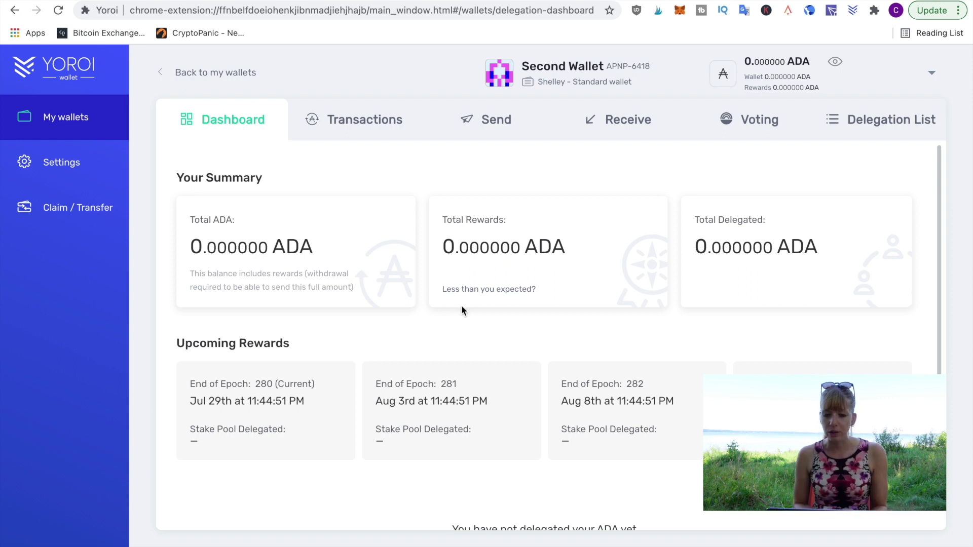
Copy Second Wallet's receiving address and switch to the KuCoin Main Account page
left_click(628, 125)
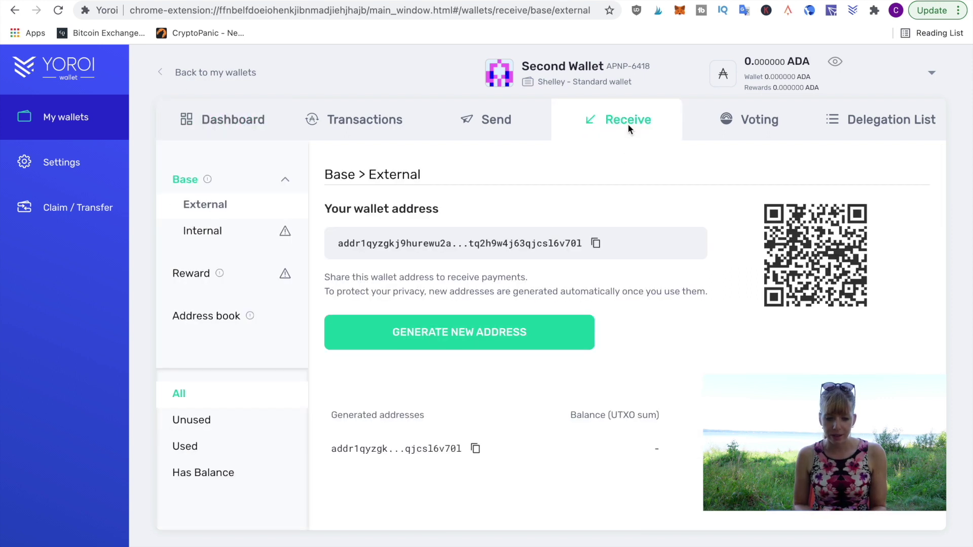
left_click(597, 245)
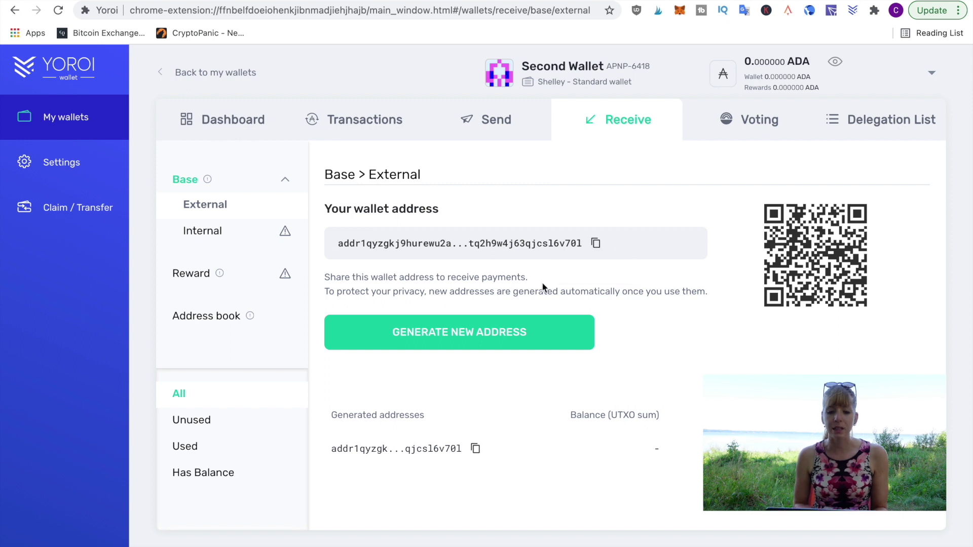
key("ctrl+Right")
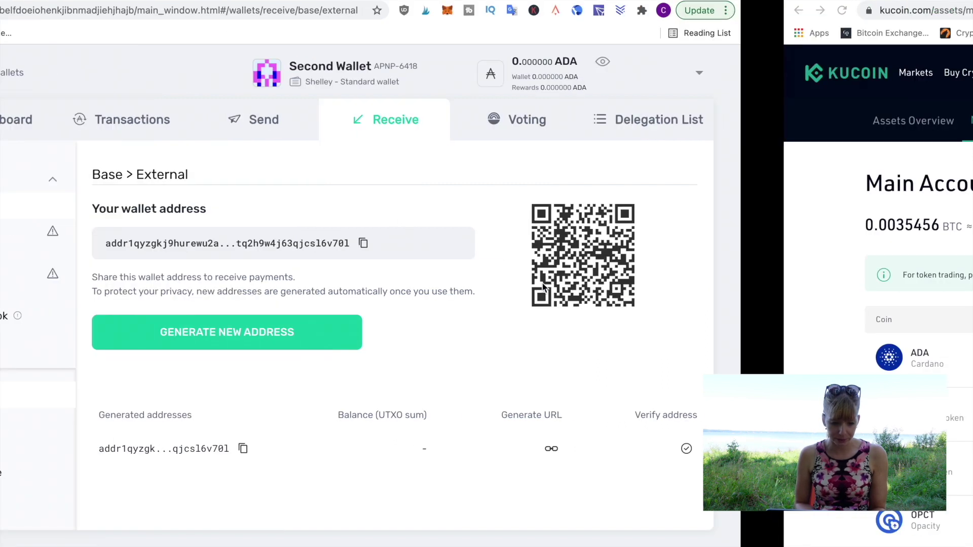
scroll(482, 361, "down", 2)
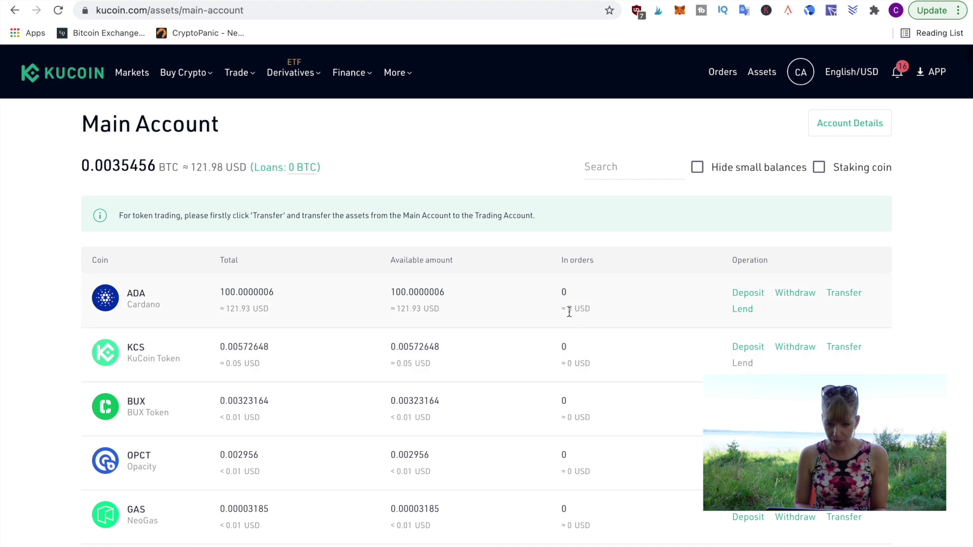
Fill in a 50 ADA KuCoin withdrawal to the pasted Yoroi address on the ADA network
left_click(795, 294)
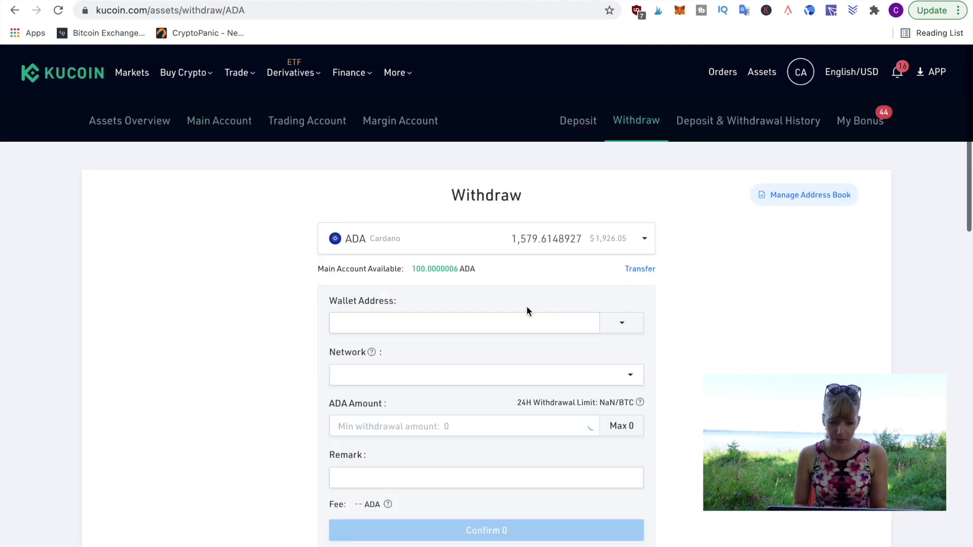
left_click(506, 319)
key("ctrl+v")
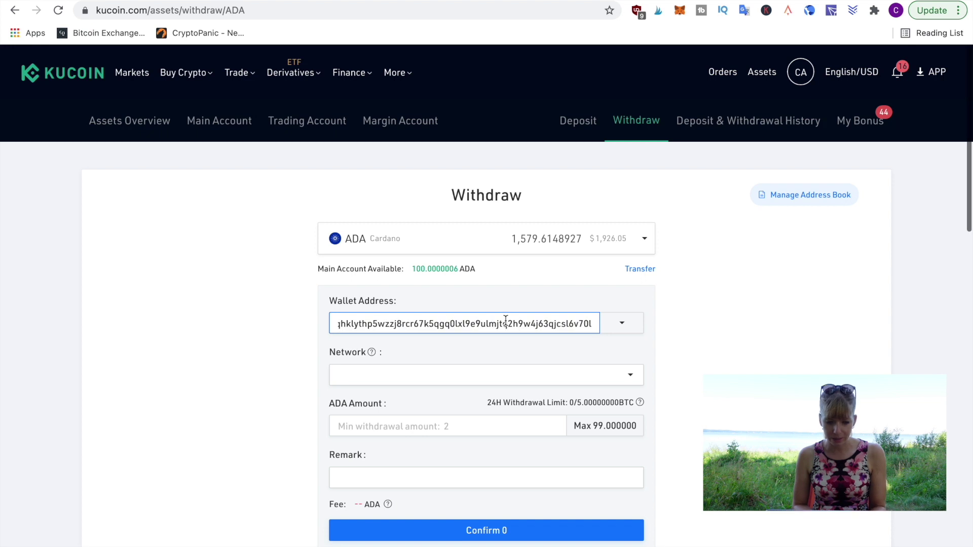
left_click(504, 375)
left_click(451, 400)
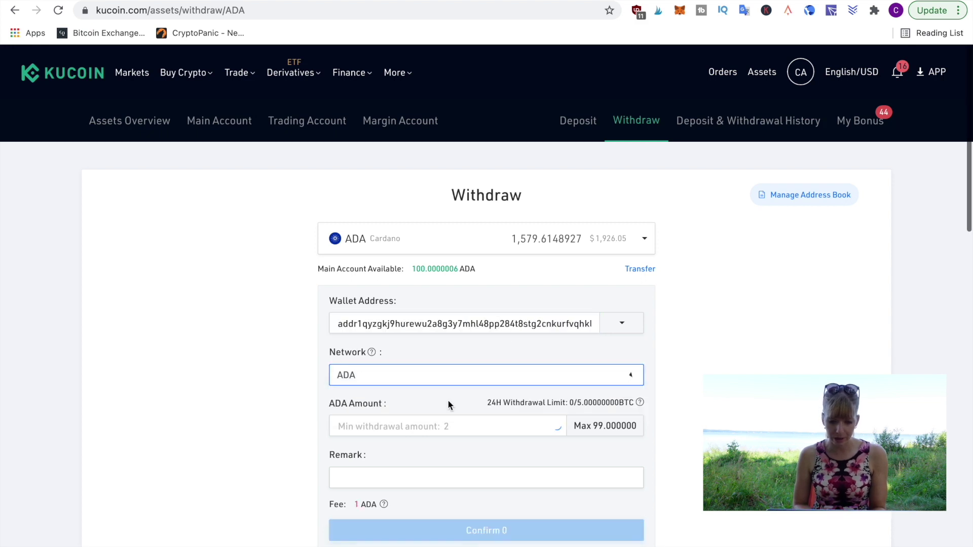
scroll(448, 403, "down", 2)
left_click(468, 365)
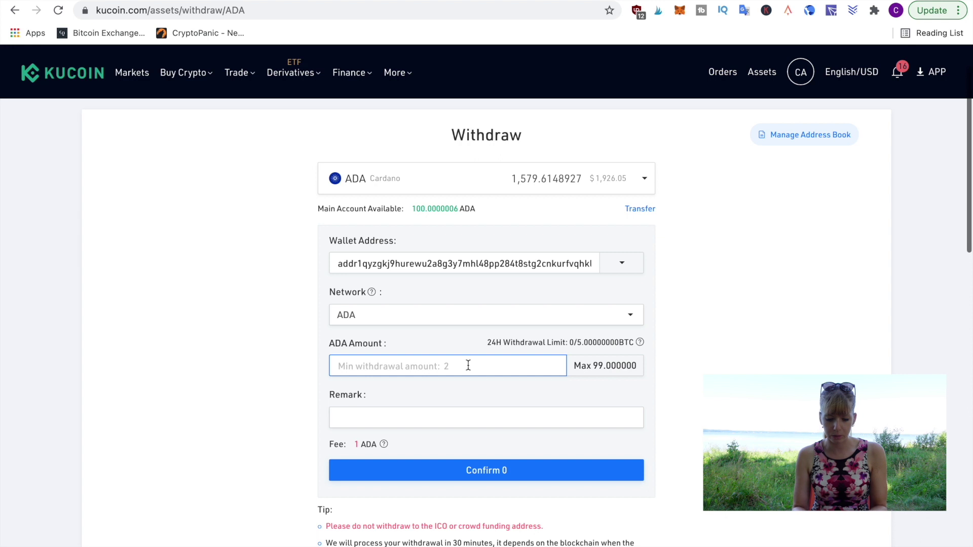
type("50")
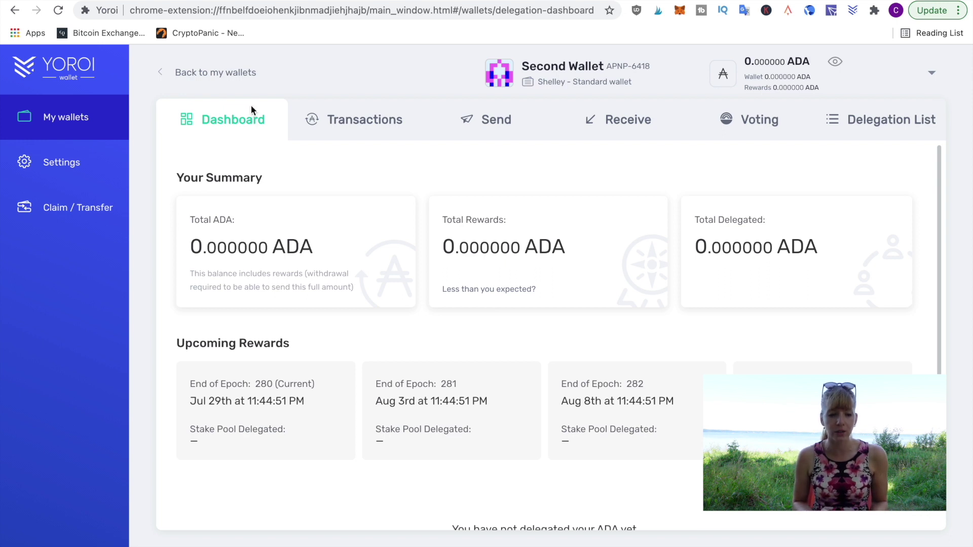
Open the first wallet from My wallets and copy its receiving address
left_click(212, 73)
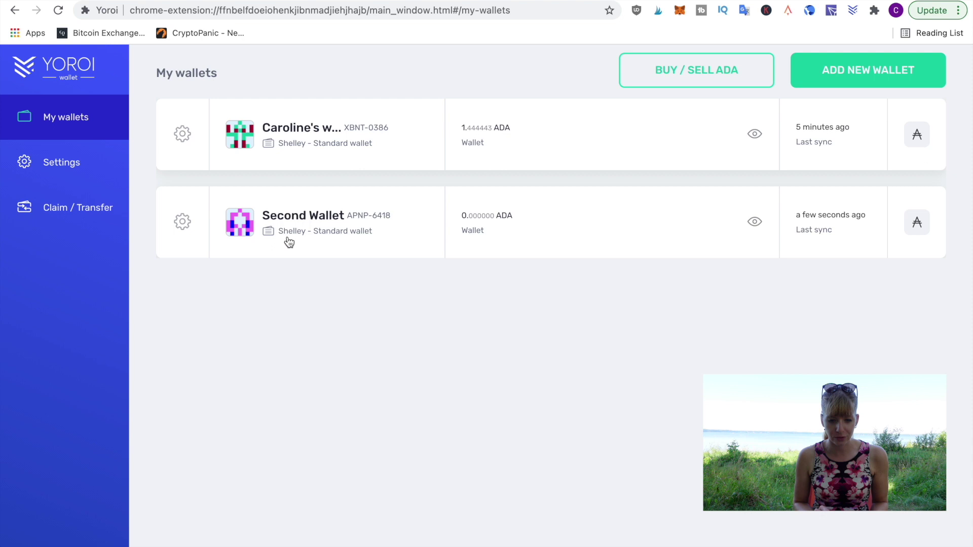
left_click(292, 127)
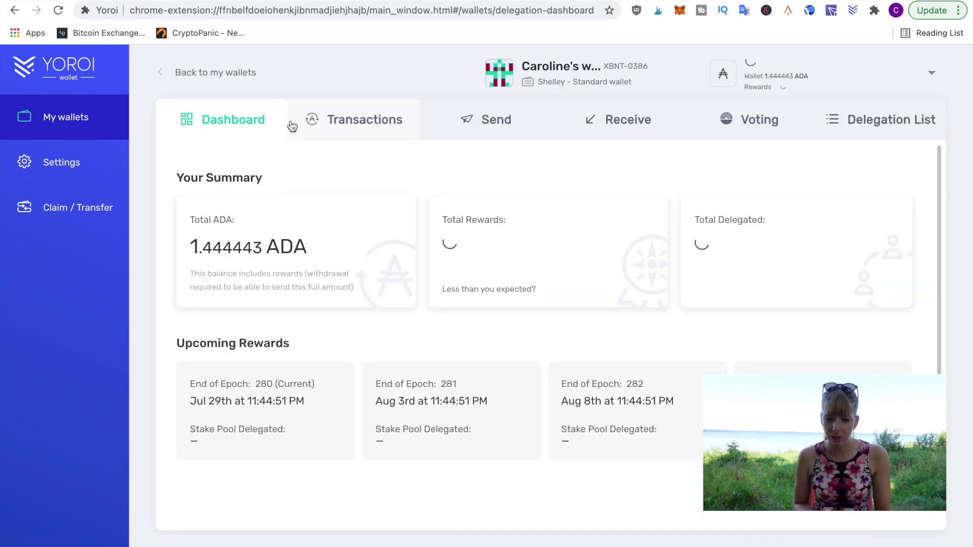
left_click(629, 120)
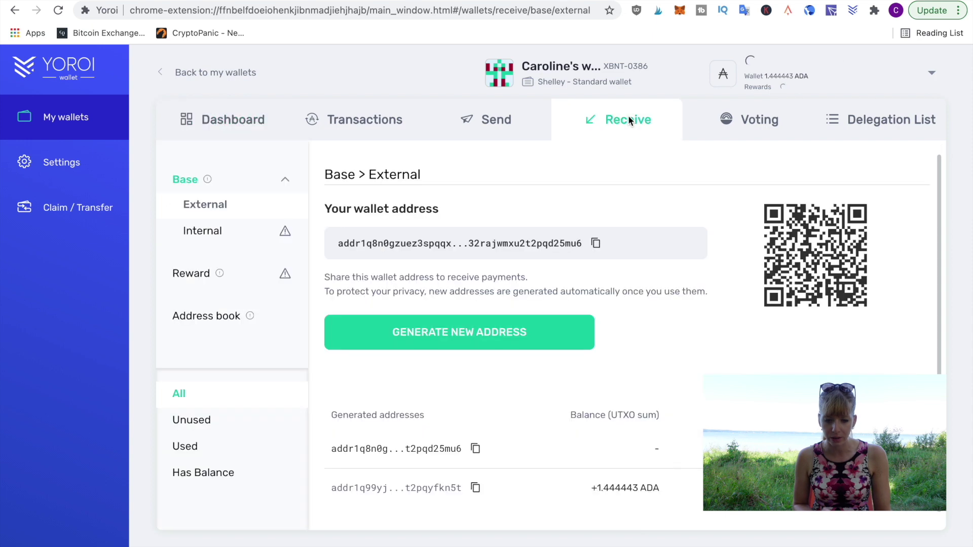
left_click(595, 246)
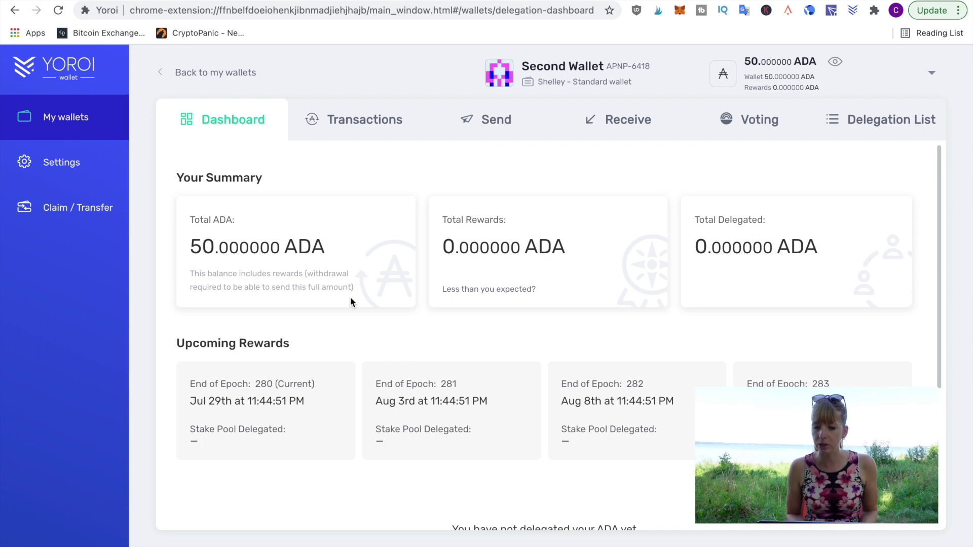
Search the stake pools for 'meld' and delegate Second Wallet's ADA to MELD5
left_click(880, 120)
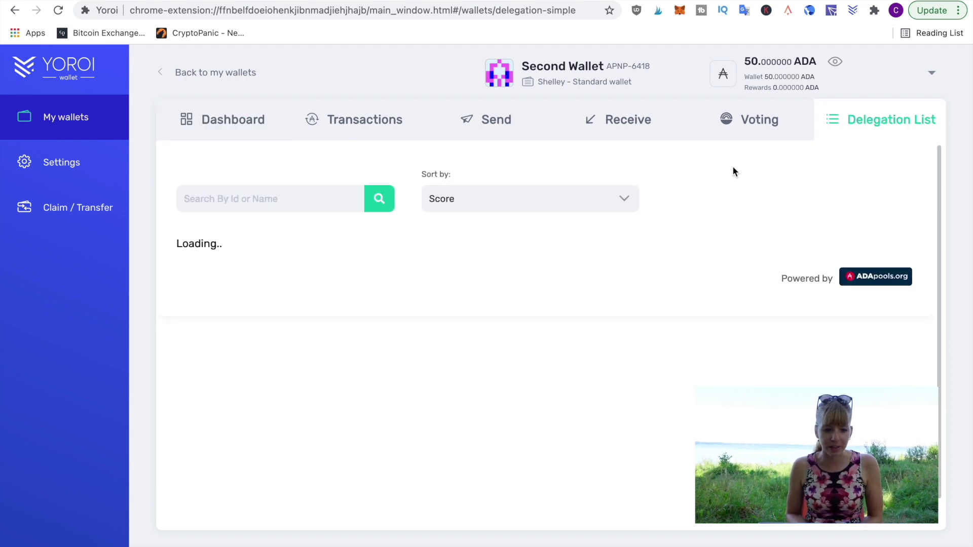
left_click(266, 199)
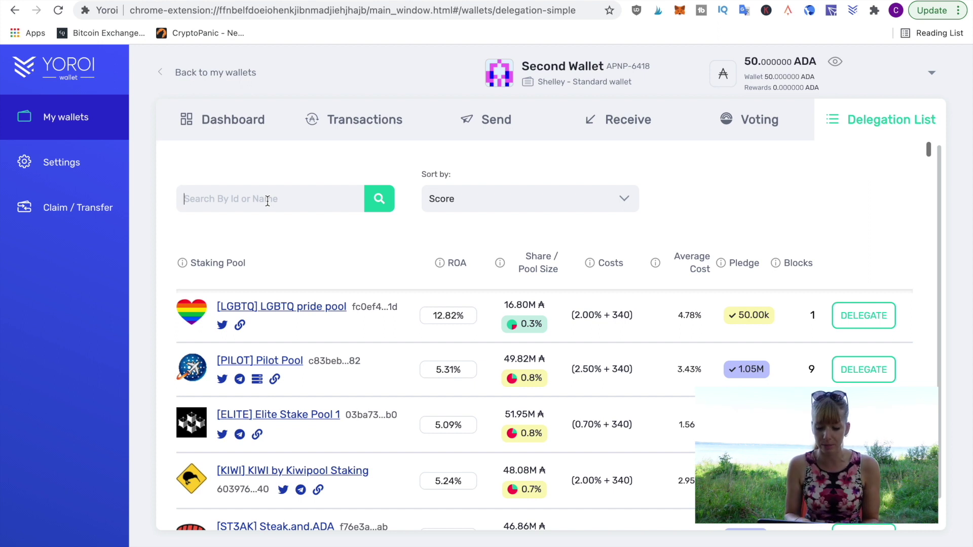
type("meld")
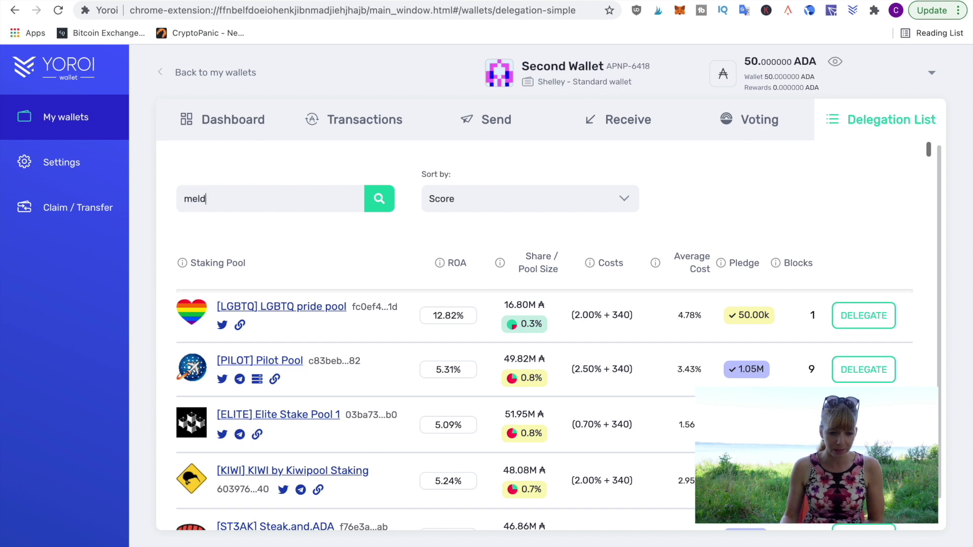
scroll(783, 305, "down", 1)
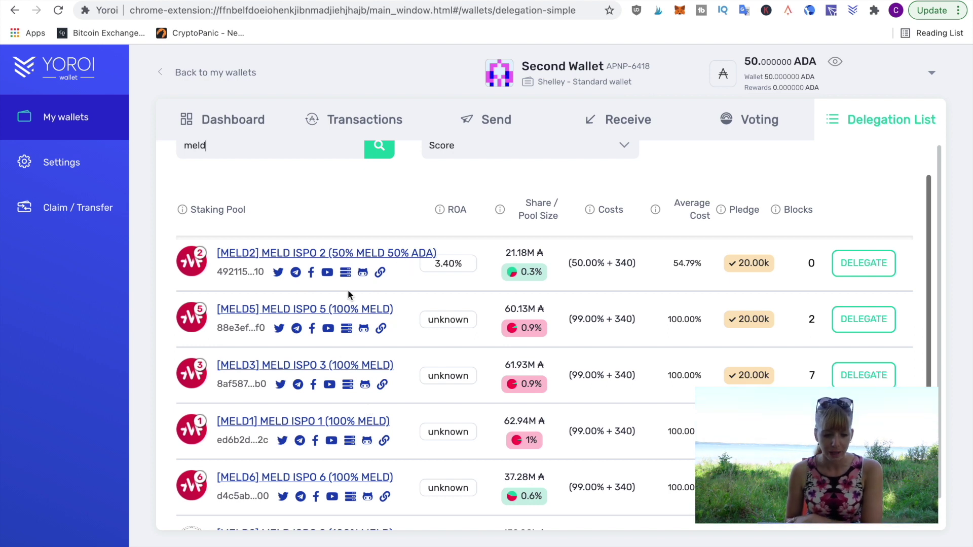
scroll(394, 390, "down", 1)
scroll(395, 391, "up", 2)
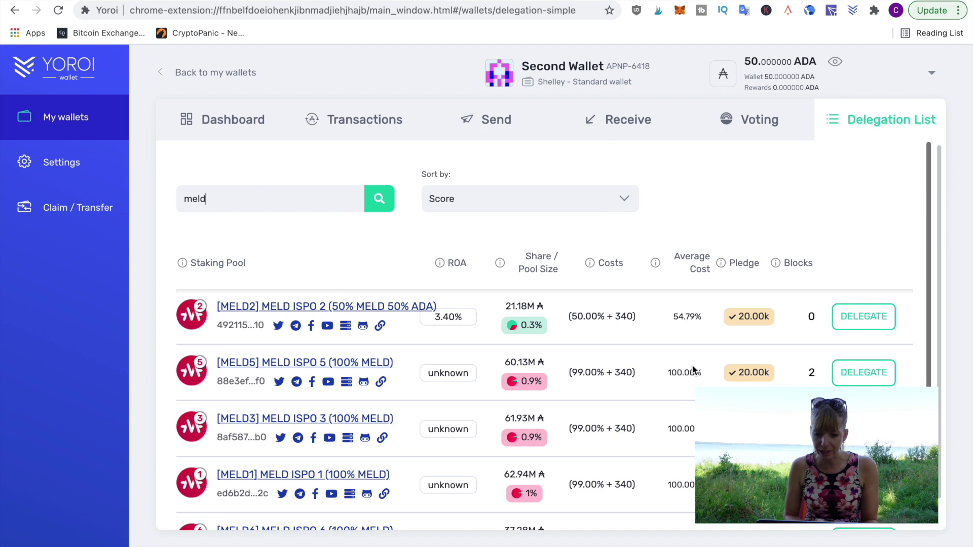
left_click(572, 489)
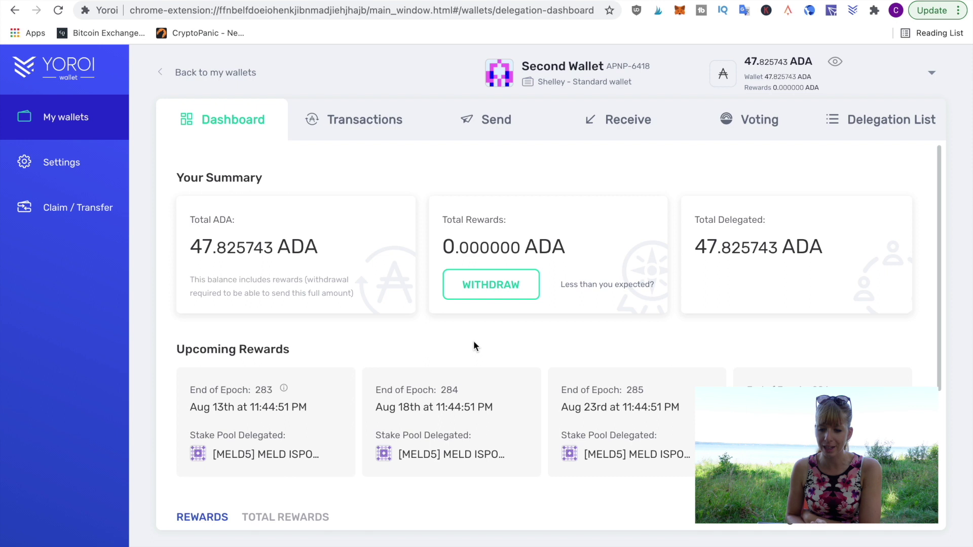
Go back to My wallets and open the first wallet's 49.444443 ADA dashboard
scroll(811, 178, "down", 3)
scroll(811, 177, "up", 3)
scroll(810, 181, "down", 4)
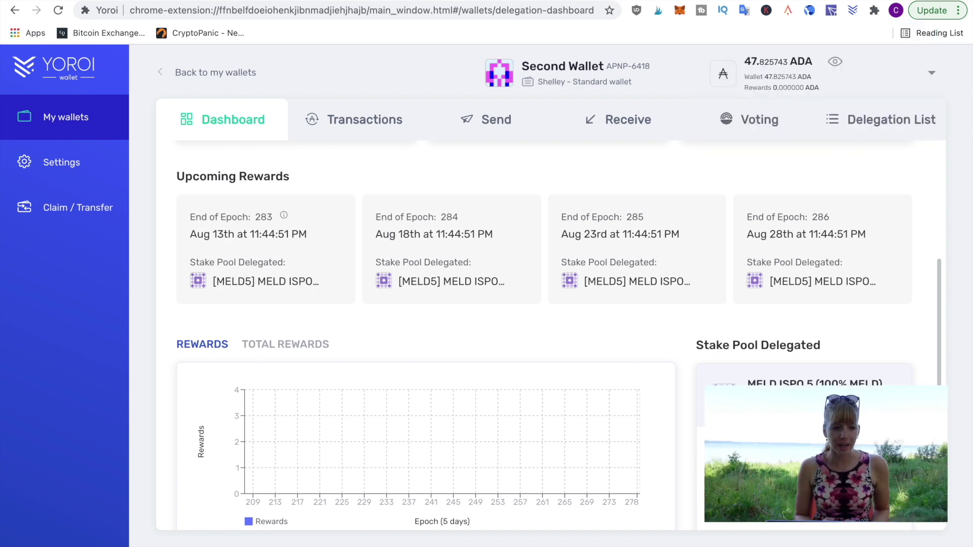
scroll(799, 304, "up", 3)
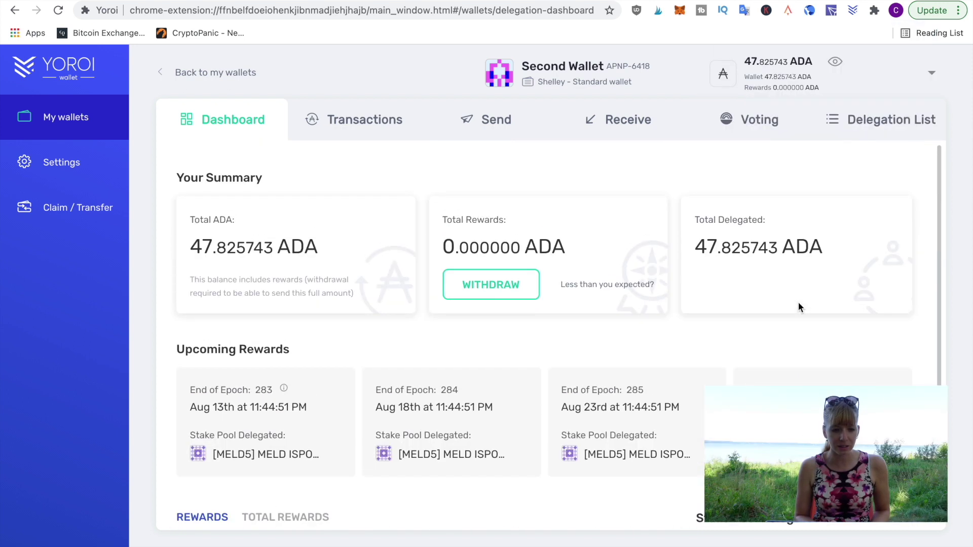
left_click(230, 72)
left_click(292, 130)
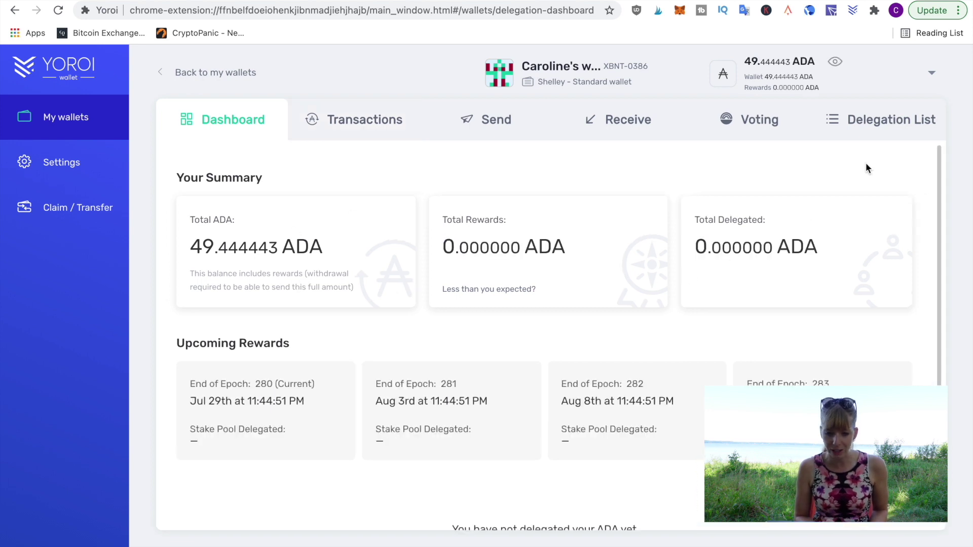
Delegate the first wallet's ADA to ELITE Elite Stake Pool 1 and confirm the transaction
left_click(888, 114)
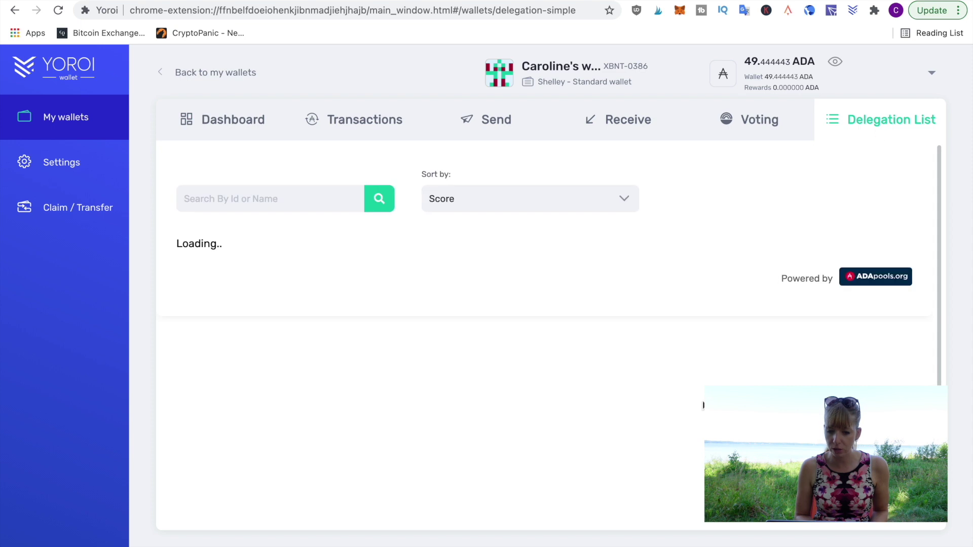
scroll(915, 237, "down", 2)
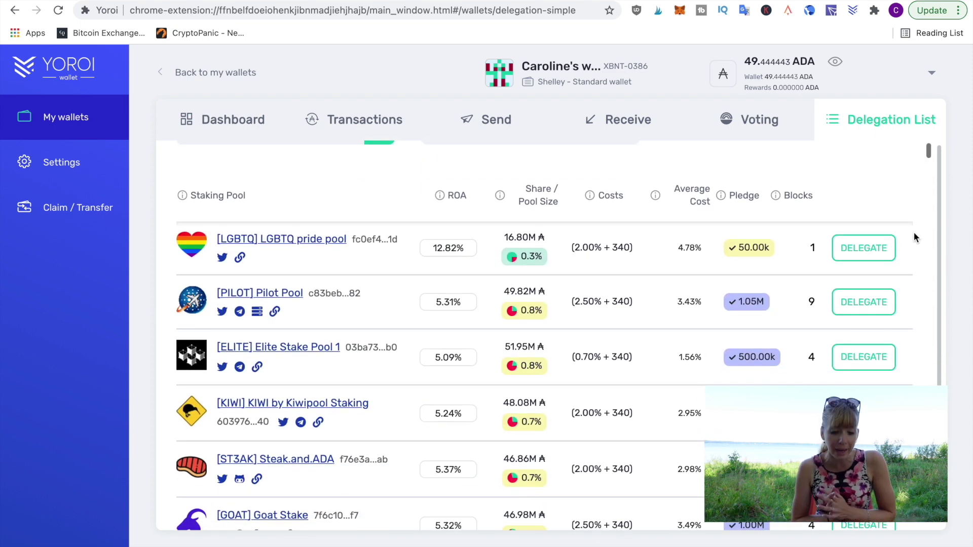
scroll(404, 333, "up", 1)
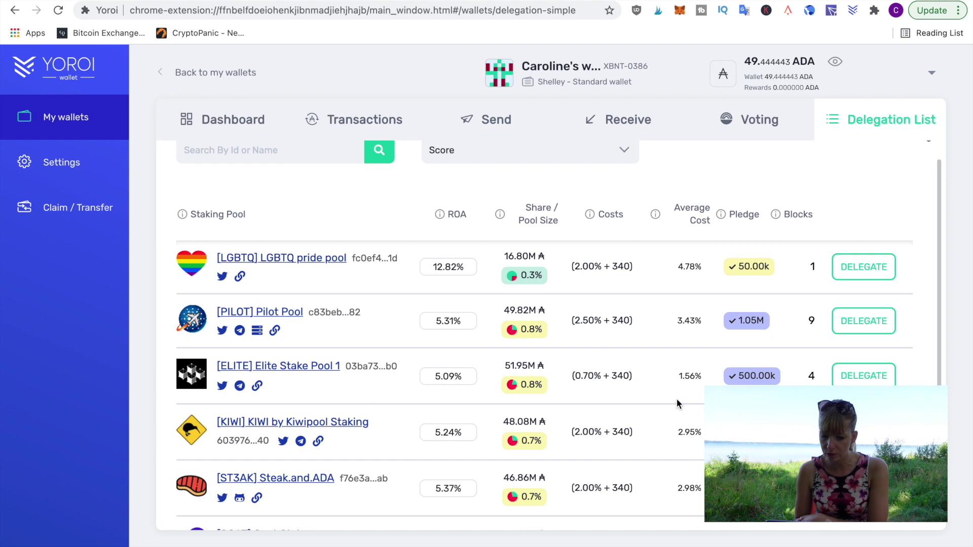
left_click(863, 375)
left_click(574, 494)
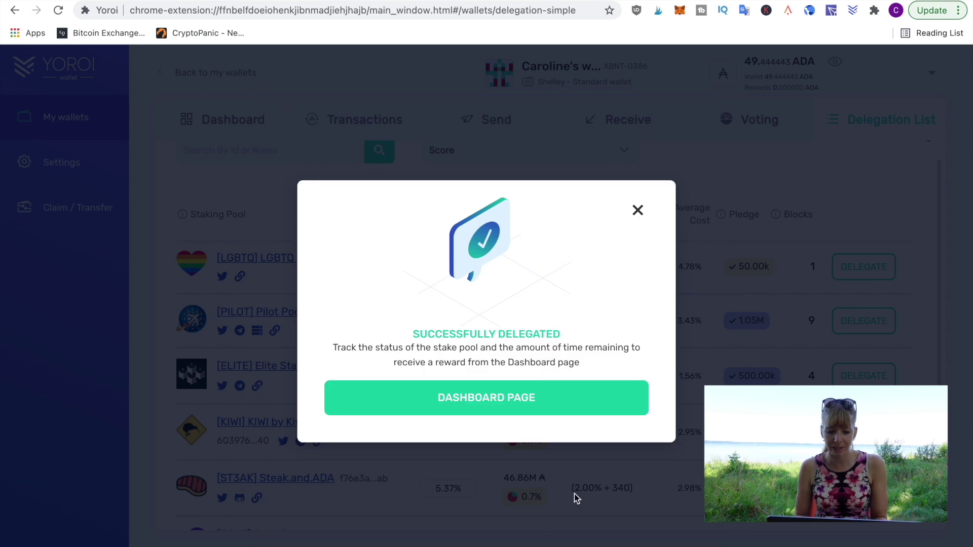
Close the success dialog and scroll to the 47.262354 ADA Stake Pool Delegated card
left_click(476, 411)
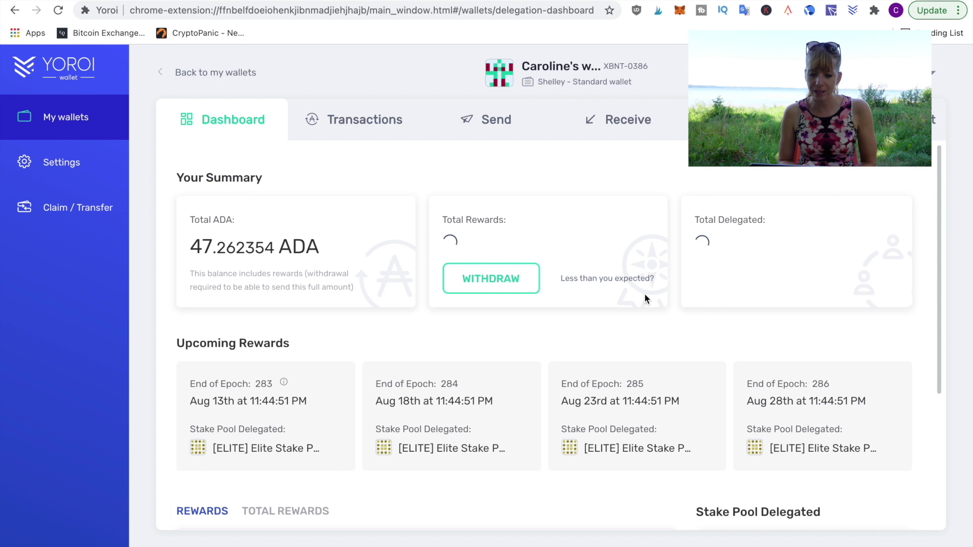
scroll(805, 308, "down", 4)
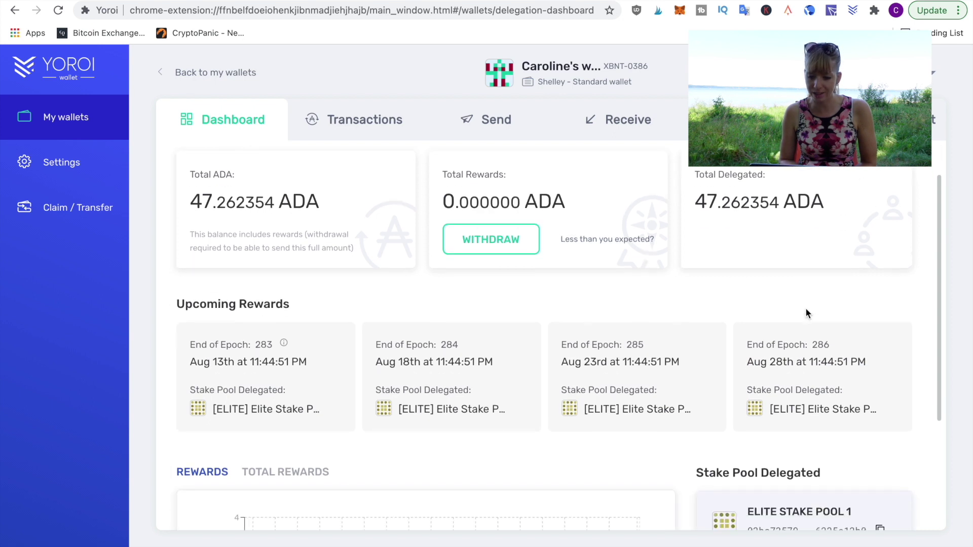